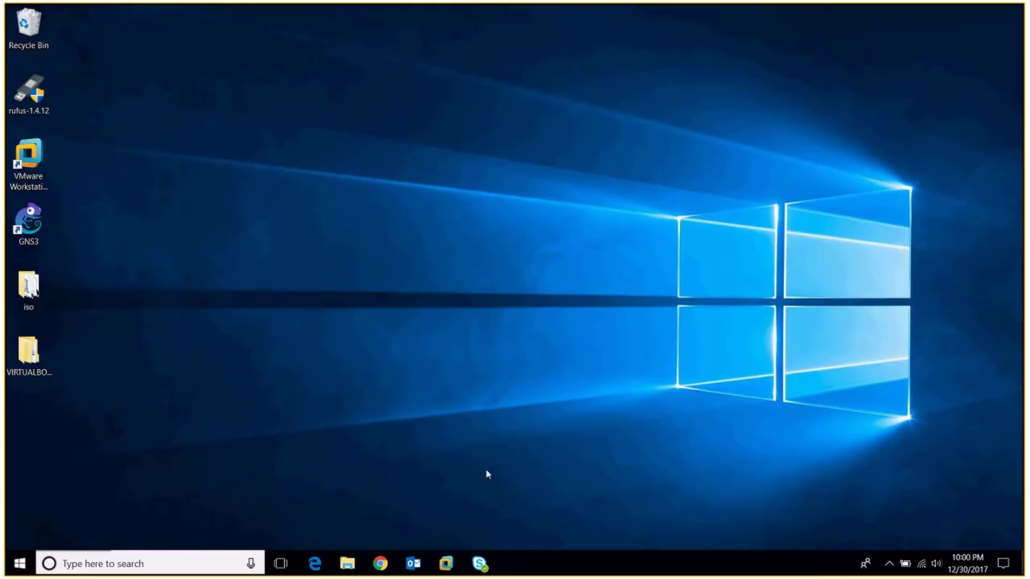
Step: Bring the dc-2016 virtual machine full-screen from its VMware taskbar preview
{"action": "mouse_move", "coordinate": [450, 564]}
{"action": "left_click", "coordinate": [458, 485]}
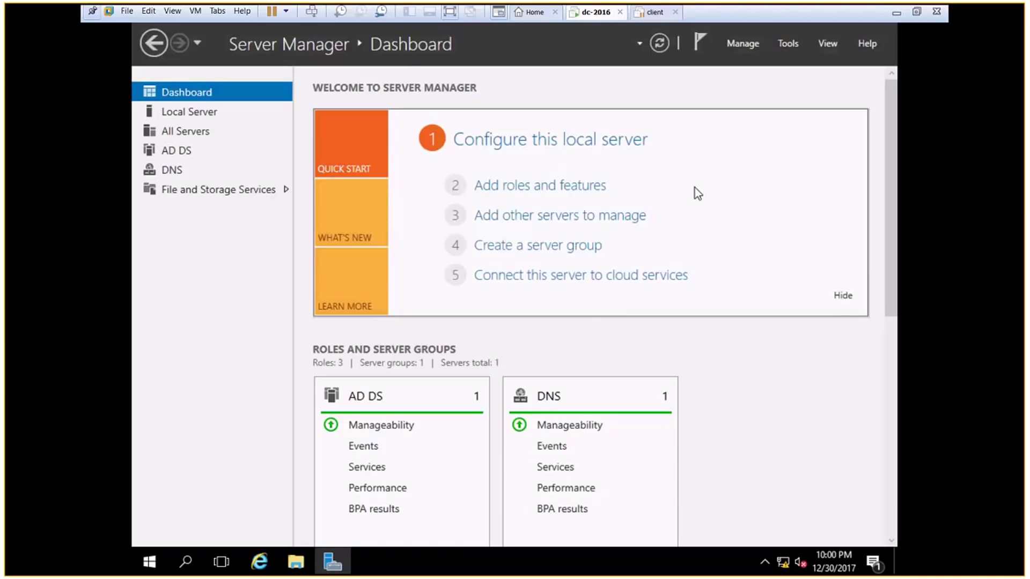
Step: Launch Active Directory Users and Computers from Server Manager Tools and expand test.lab
{"action": "left_click", "coordinate": [788, 44]}
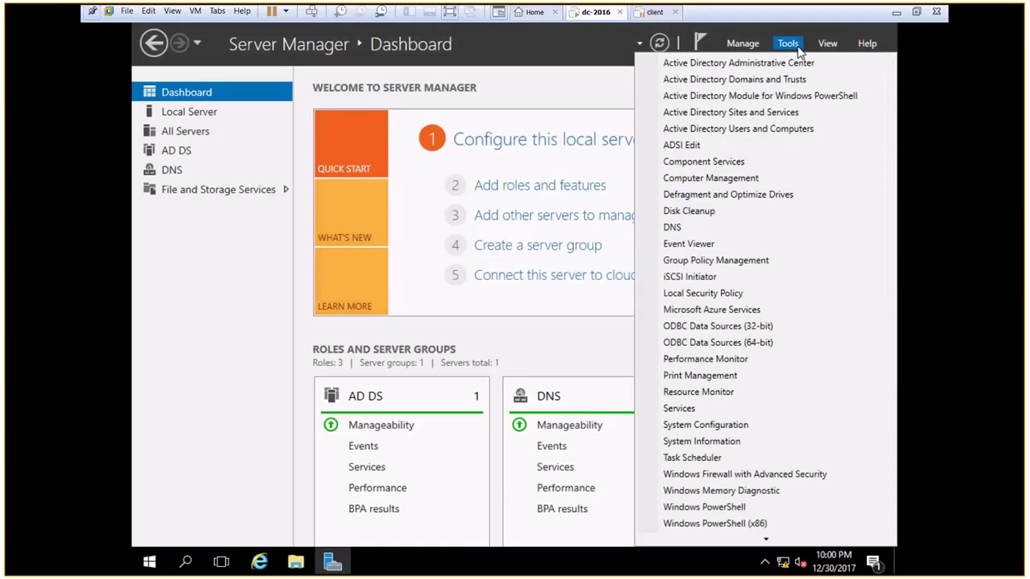
{"action": "left_click", "coordinate": [723, 130]}
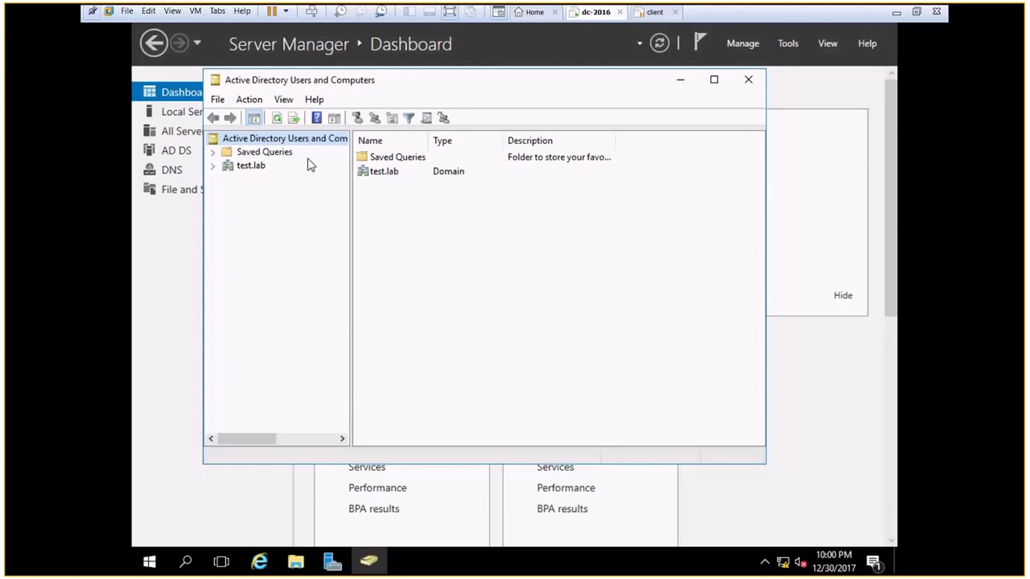
{"action": "left_click", "coordinate": [249, 166]}
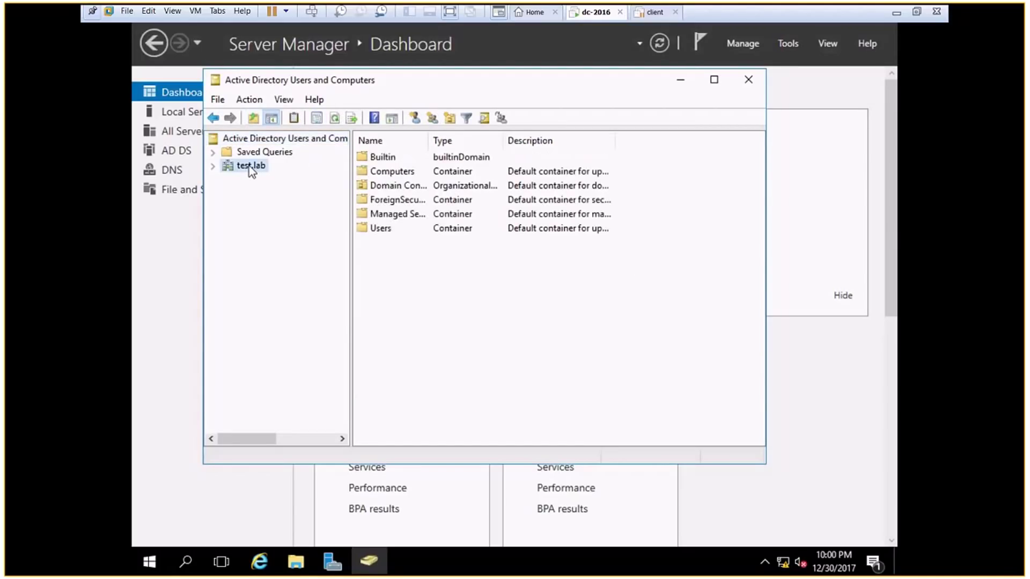
{"action": "left_click", "coordinate": [213, 166]}
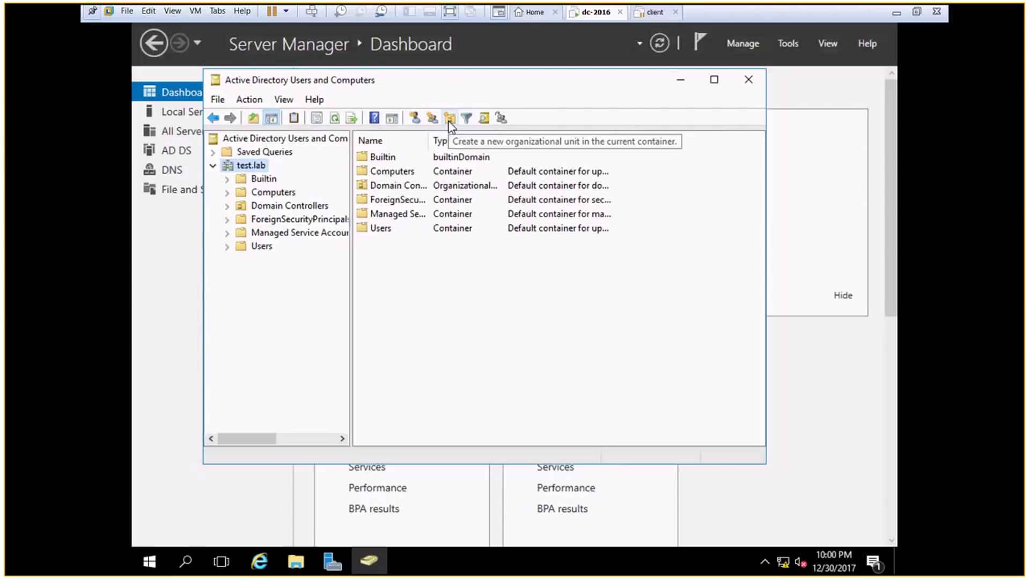
Step: Add a new organizational unit named HR directly under the test.lab domain
{"action": "right_click", "coordinate": [253, 170]}
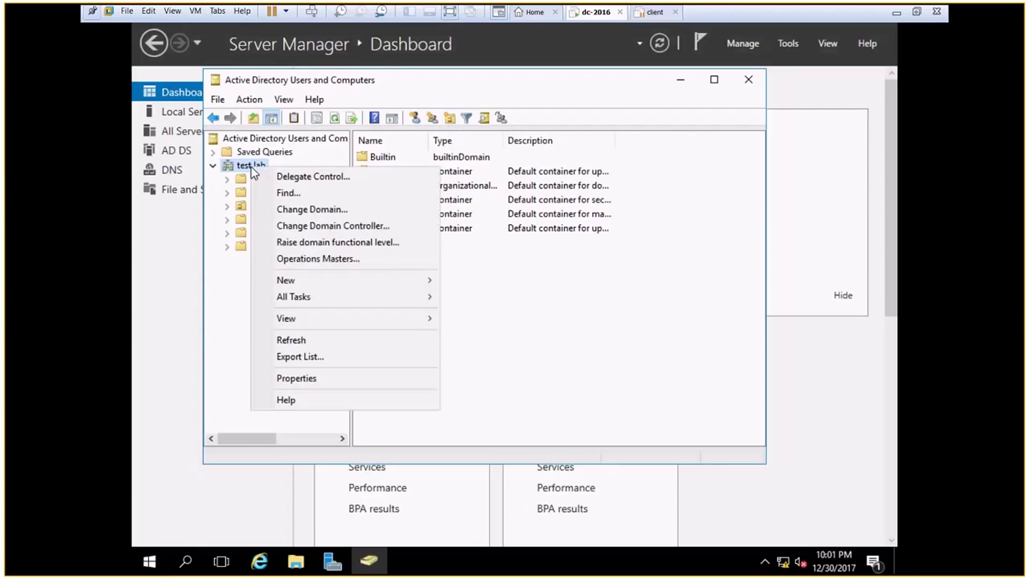
{"action": "mouse_move", "coordinate": [336, 281]}
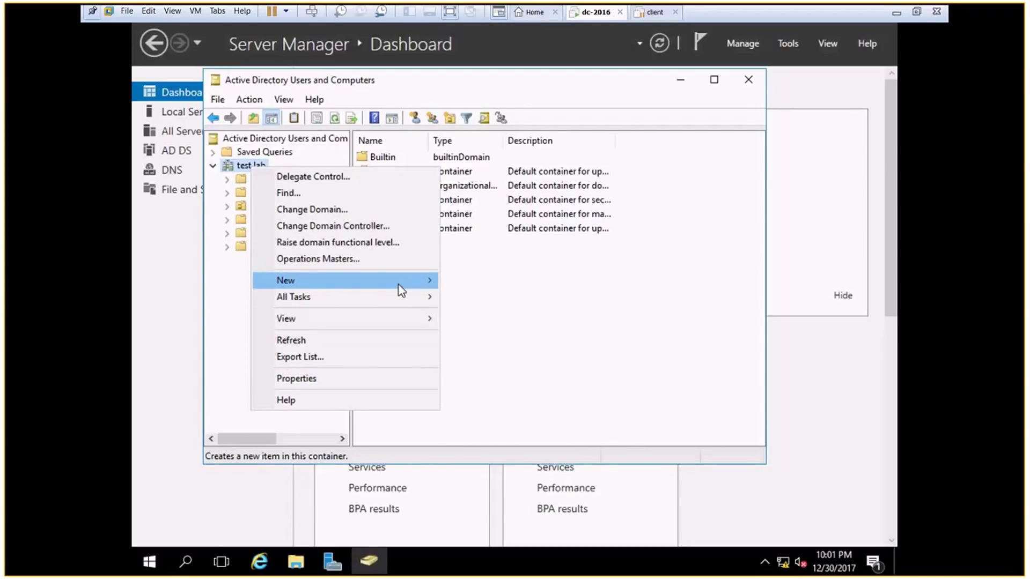
{"action": "mouse_move", "coordinate": [398, 285]}
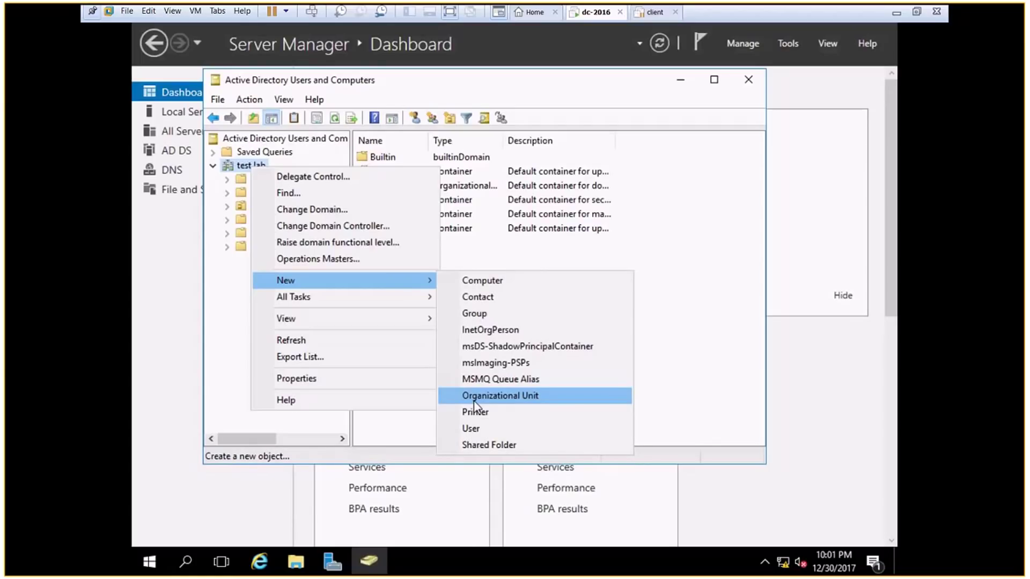
{"action": "left_click", "coordinate": [474, 397]}
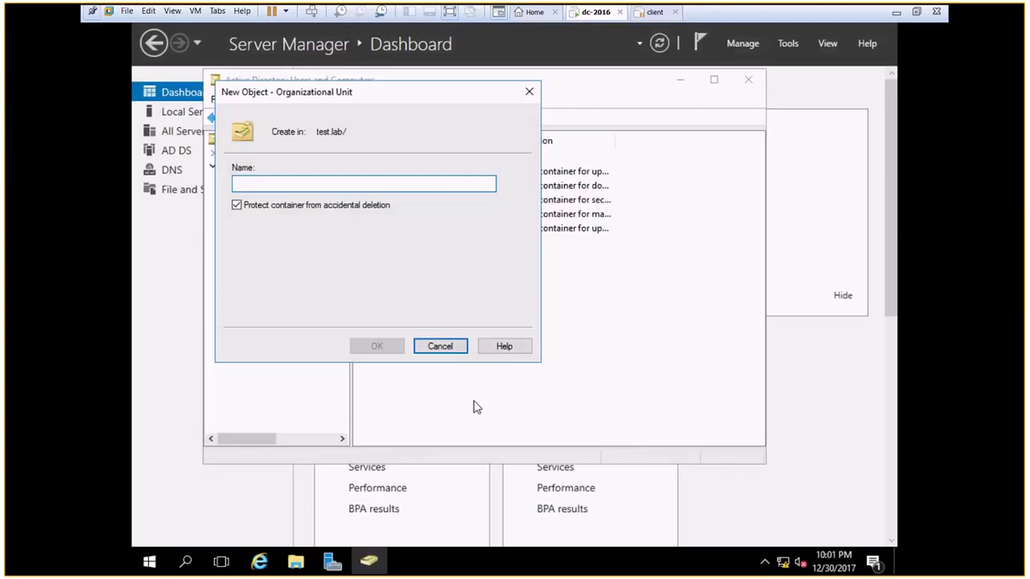
{"action": "type", "text": "HR"}
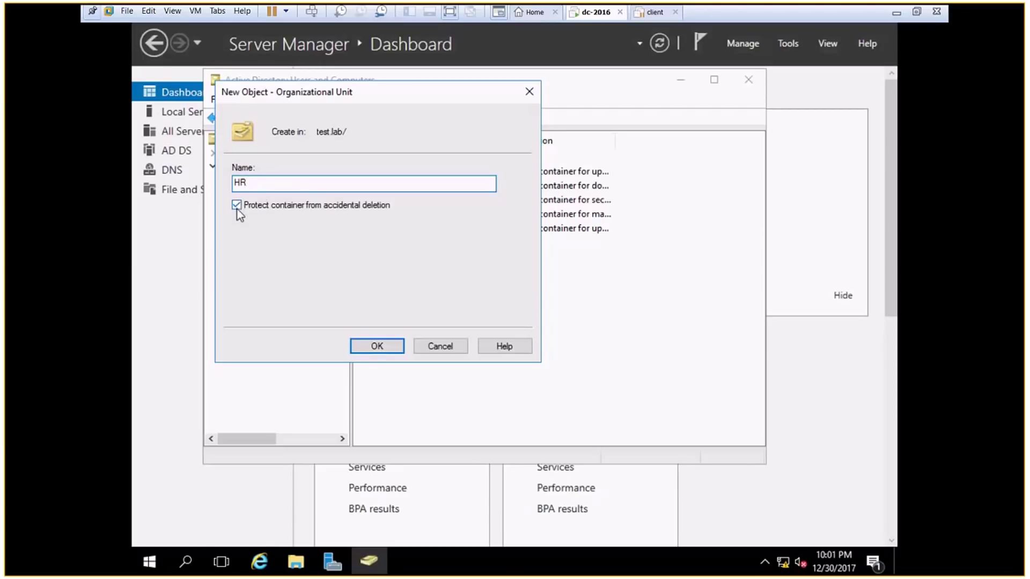
{"action": "left_click", "coordinate": [375, 350]}
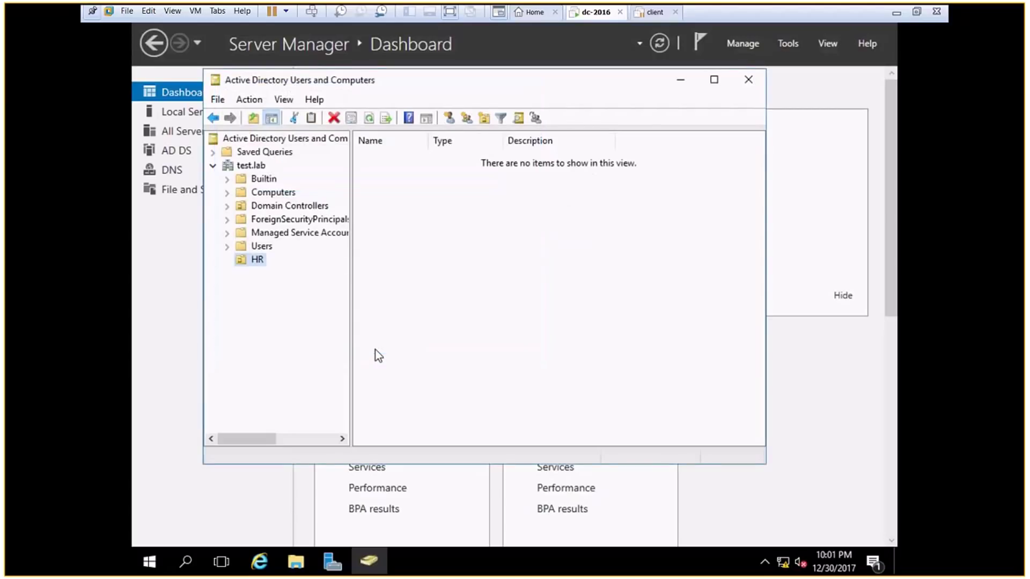
{"action": "right_click", "coordinate": [250, 262]}
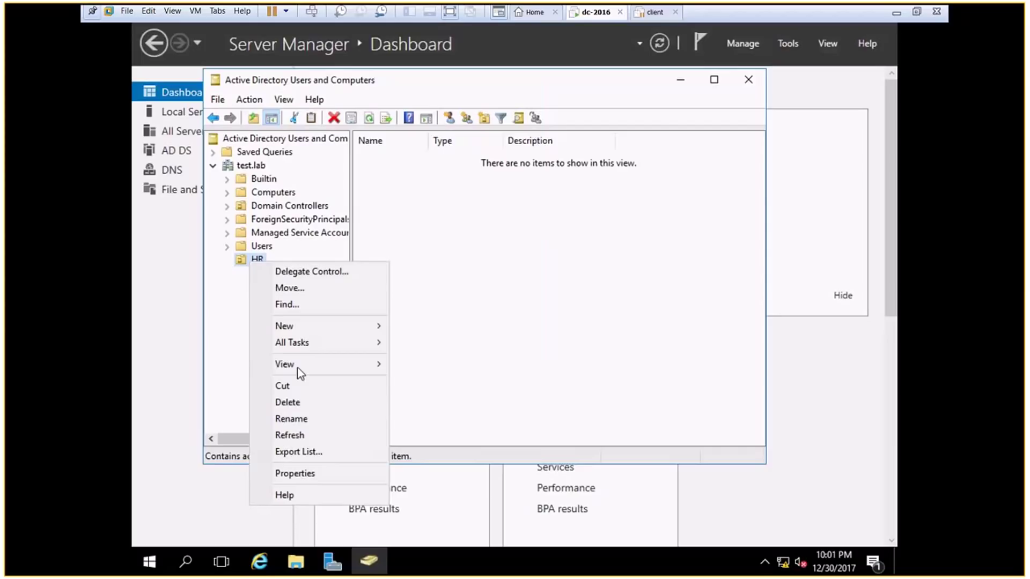
{"action": "left_click", "coordinate": [309, 403]}
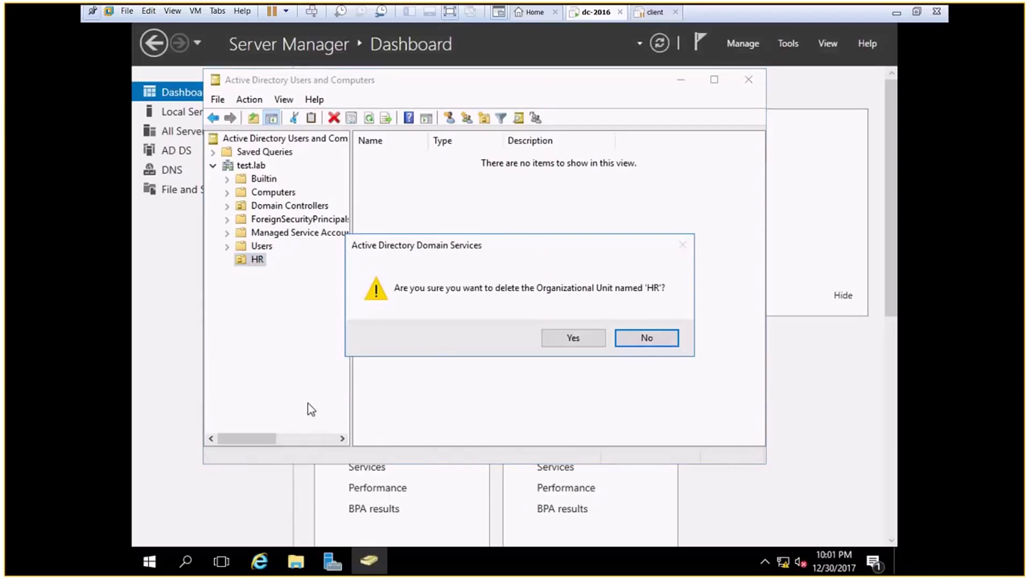
{"action": "left_click", "coordinate": [562, 349]}
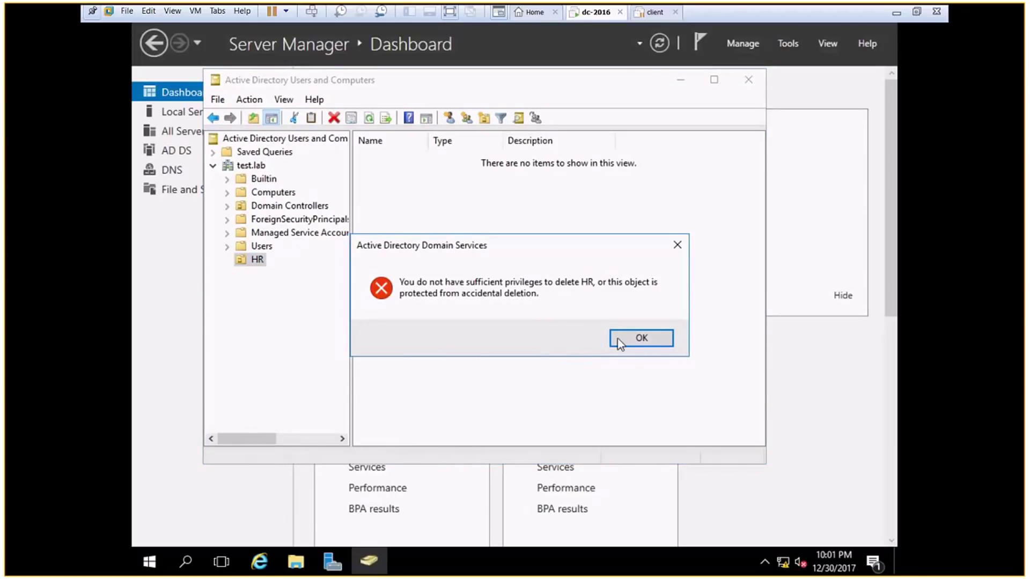
{"action": "left_click", "coordinate": [655, 338]}
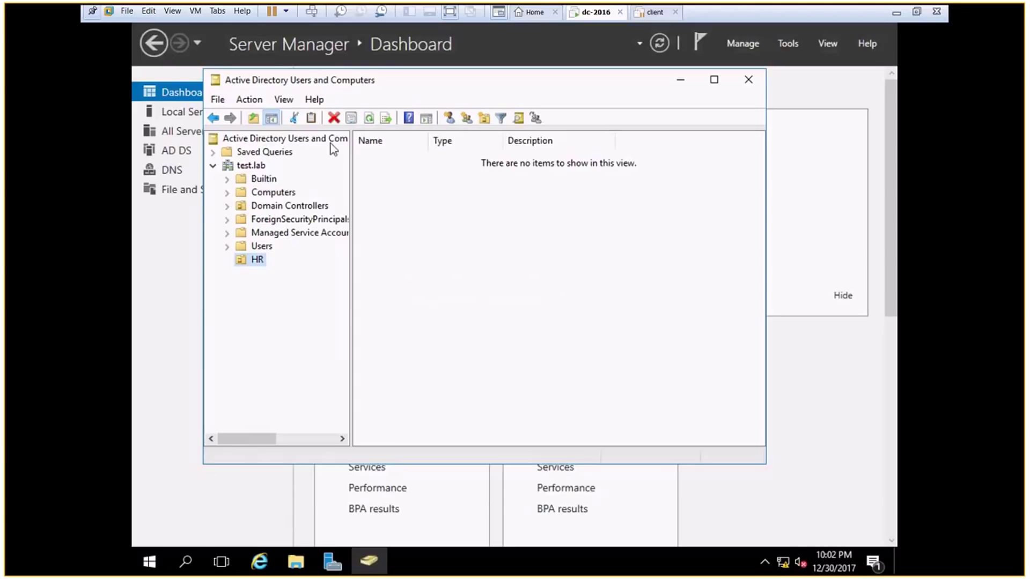
Step: Enable Advanced Features in the View menu and select the HR organizational unit
{"action": "left_click", "coordinate": [289, 102]}
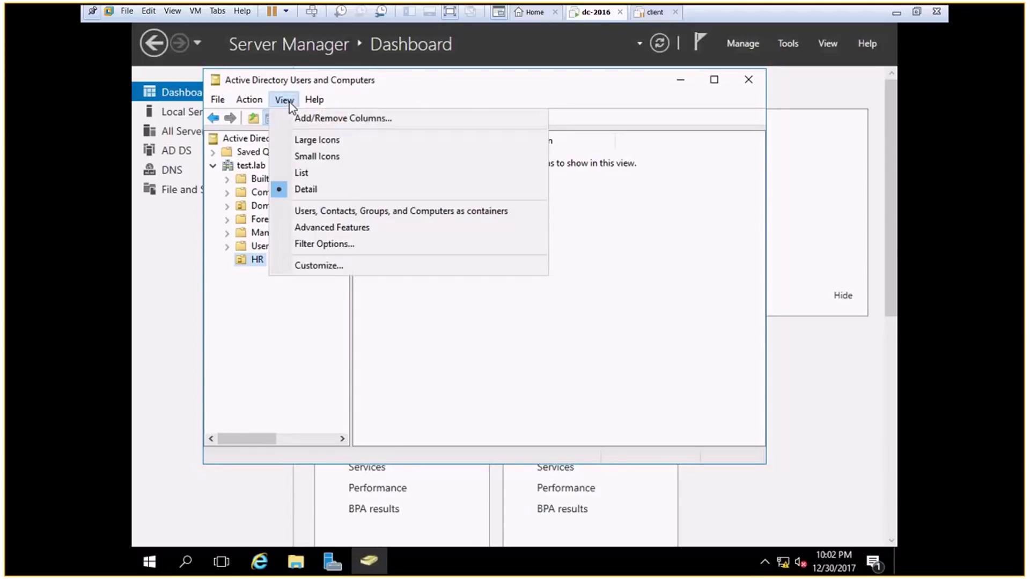
{"action": "left_click", "coordinate": [303, 228]}
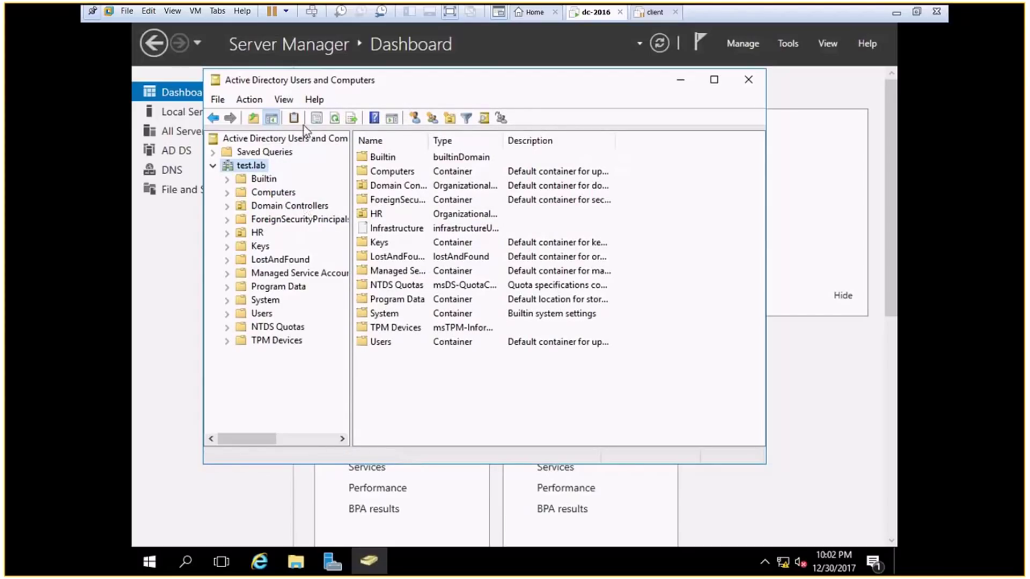
{"action": "left_click", "coordinate": [283, 100]}
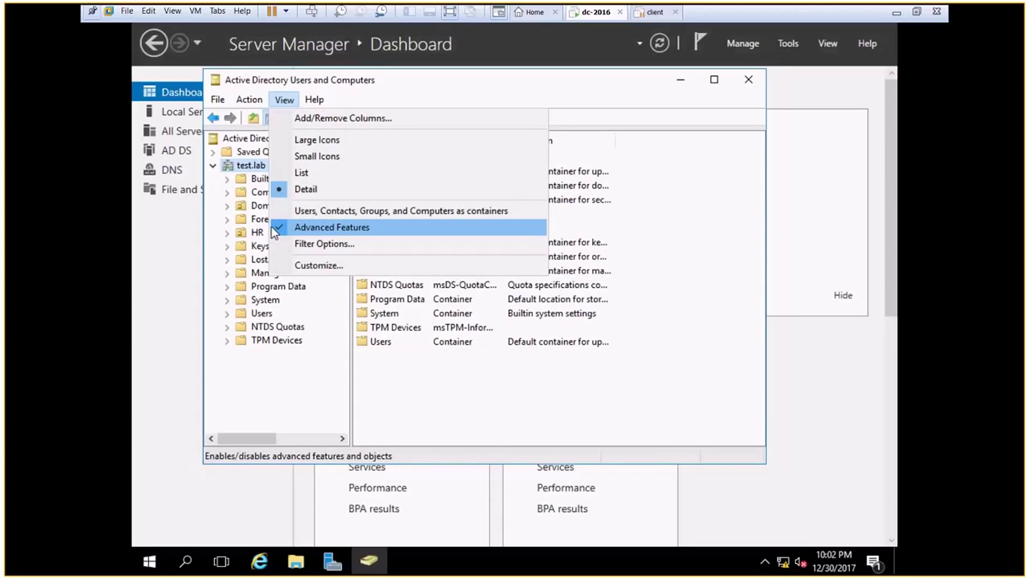
{"action": "left_click", "coordinate": [299, 376]}
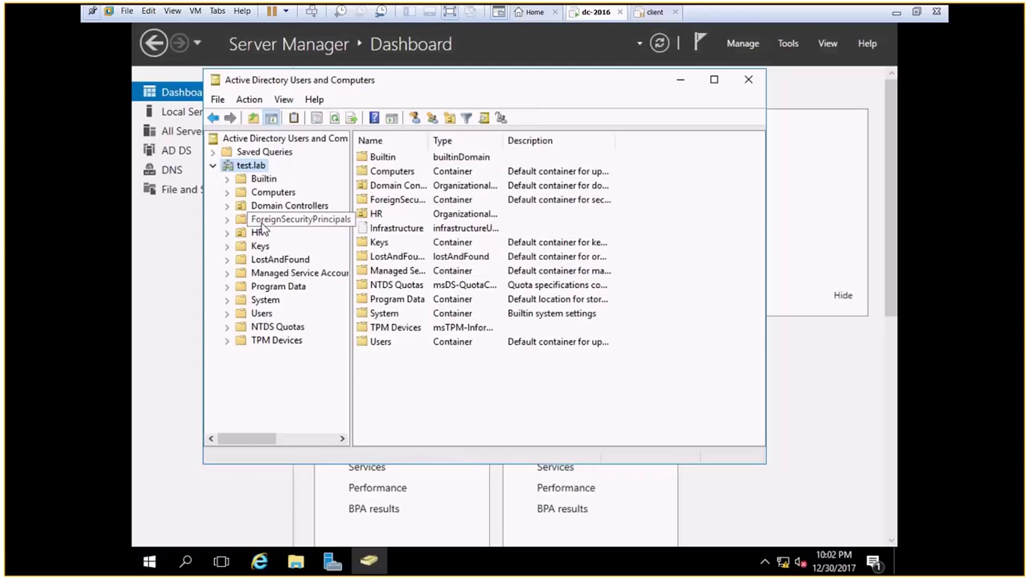
{"action": "left_click", "coordinate": [256, 233]}
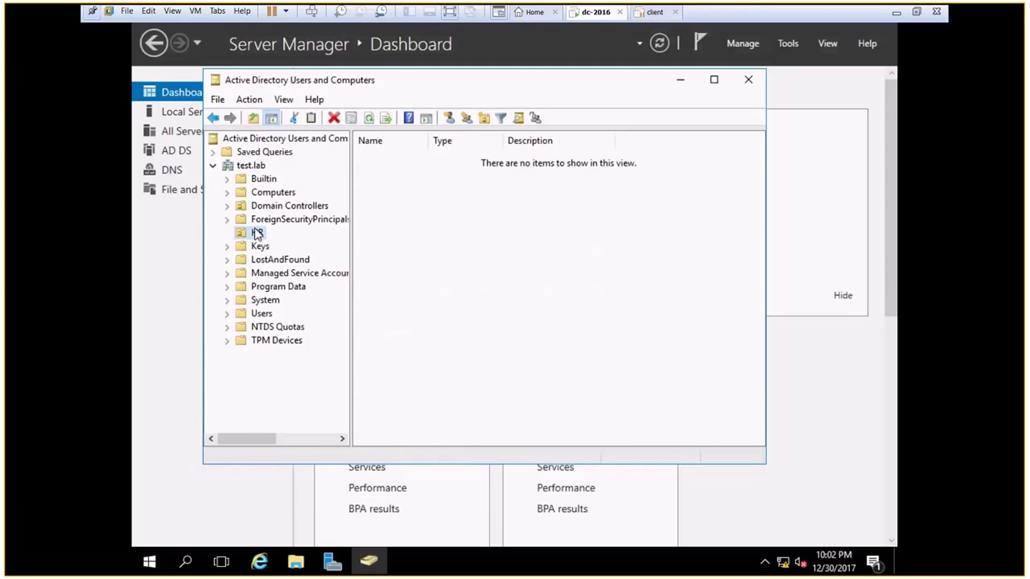
{"action": "right_click", "coordinate": [256, 233]}
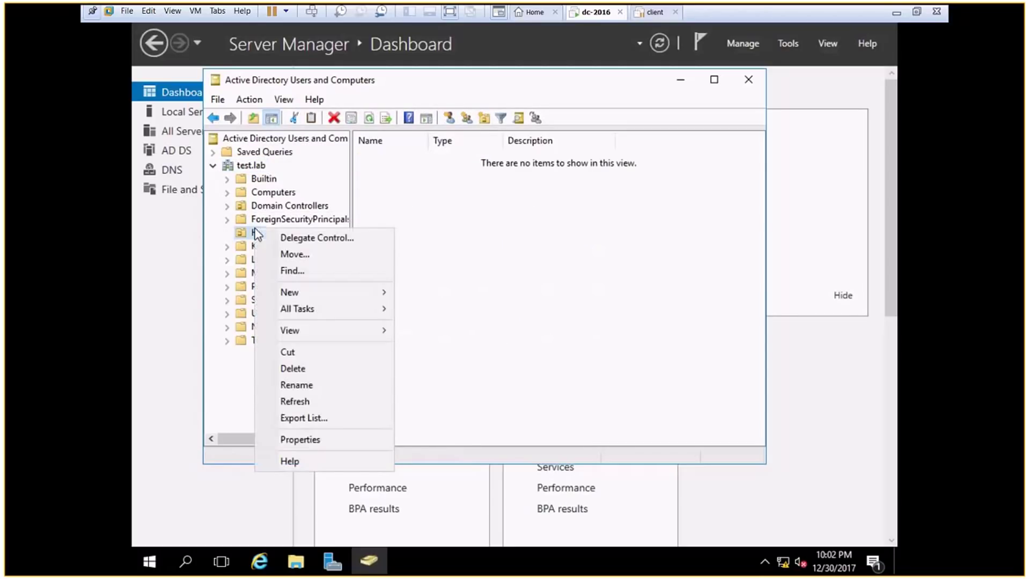
Step: Uncheck Protect object from accidental deletion on HR's Object tab and close Properties
{"action": "left_click", "coordinate": [293, 439]}
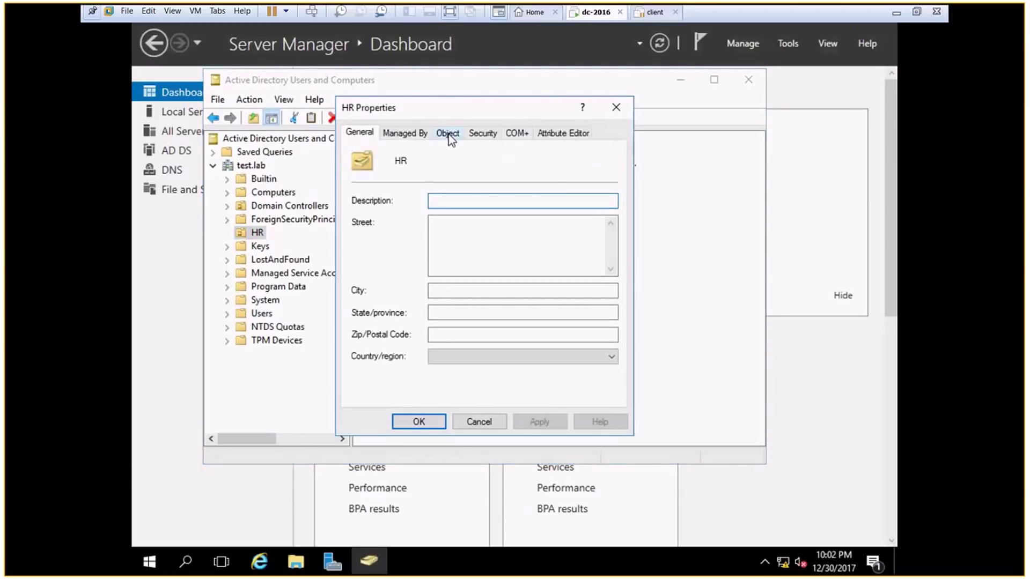
{"action": "left_click", "coordinate": [449, 134]}
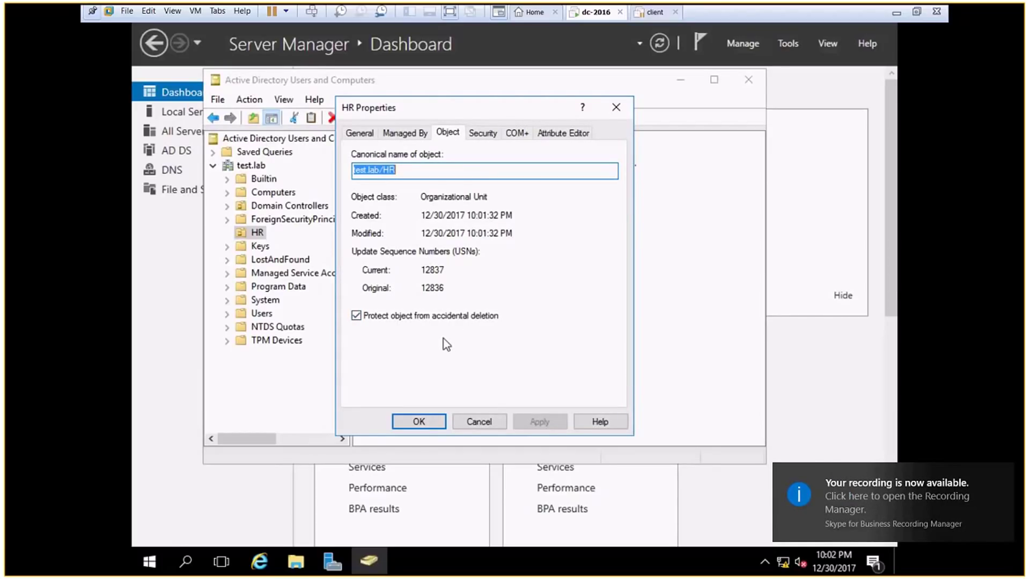
{"action": "left_click", "coordinate": [356, 316]}
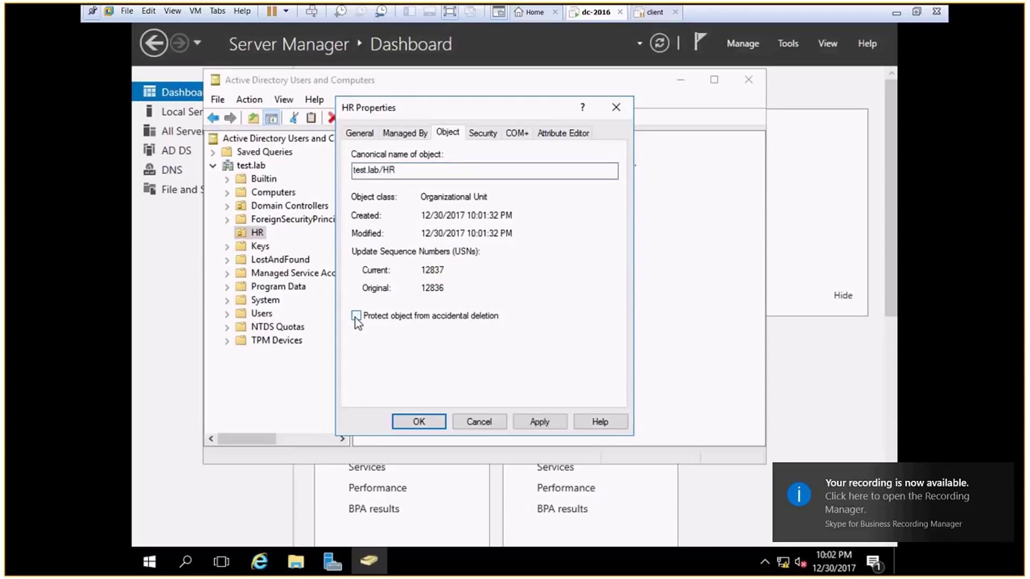
{"action": "left_click", "coordinate": [419, 420]}
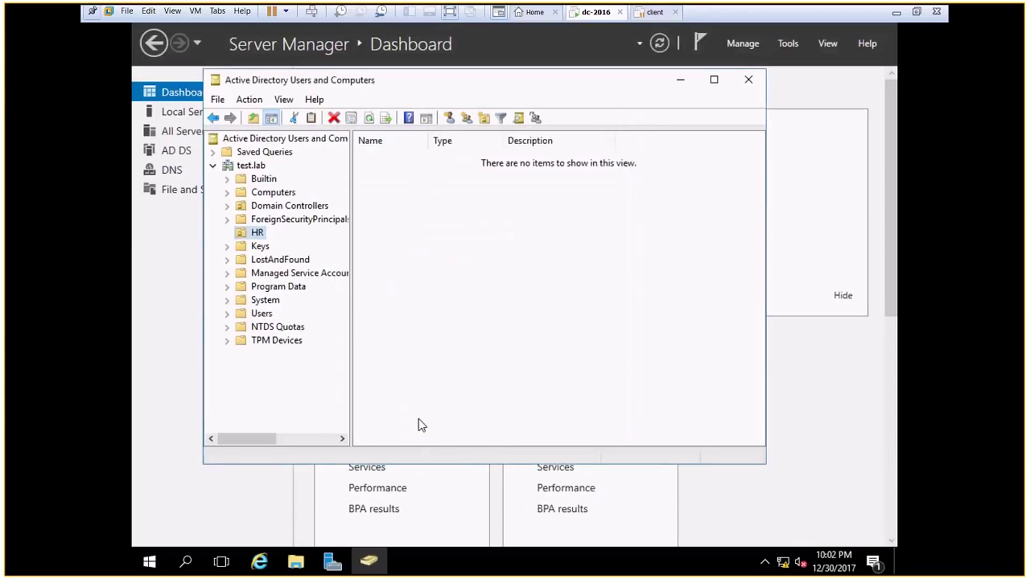
Step: Delete the HR unit, confirming the prompt, and turn Advanced Features back off
{"action": "right_click", "coordinate": [253, 236]}
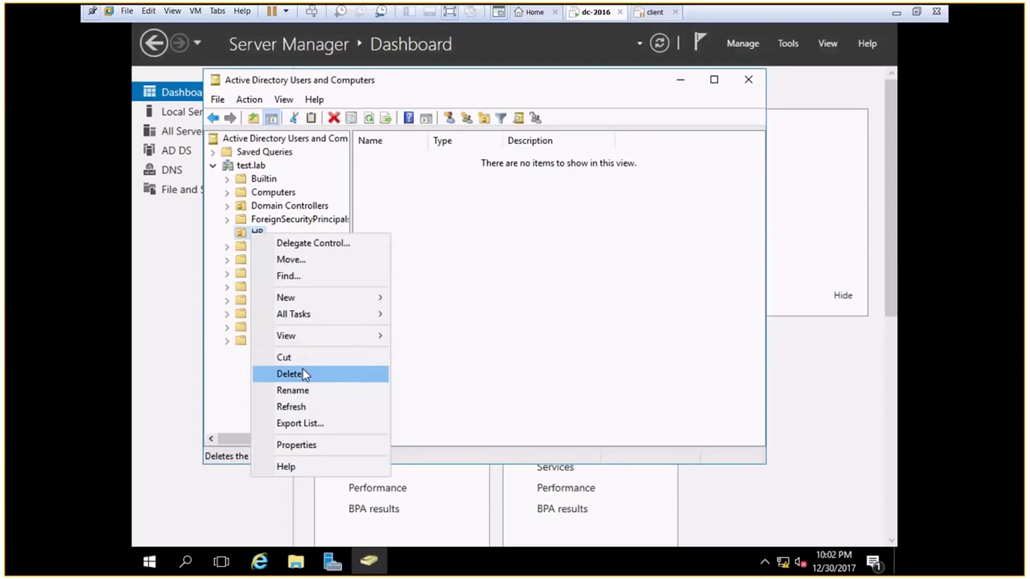
{"action": "left_click", "coordinate": [303, 370]}
{"action": "left_click", "coordinate": [577, 337]}
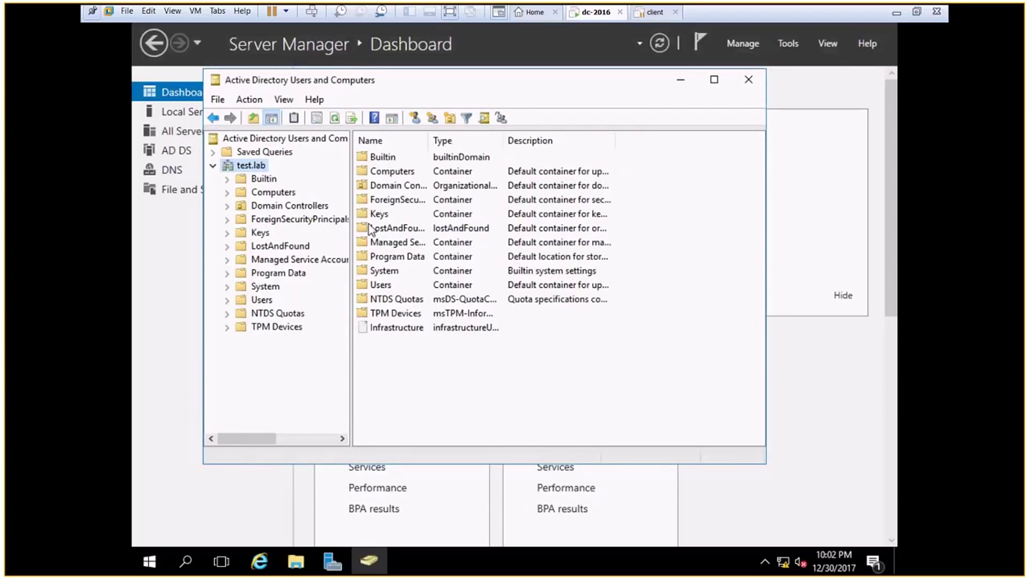
{"action": "left_click", "coordinate": [284, 101]}
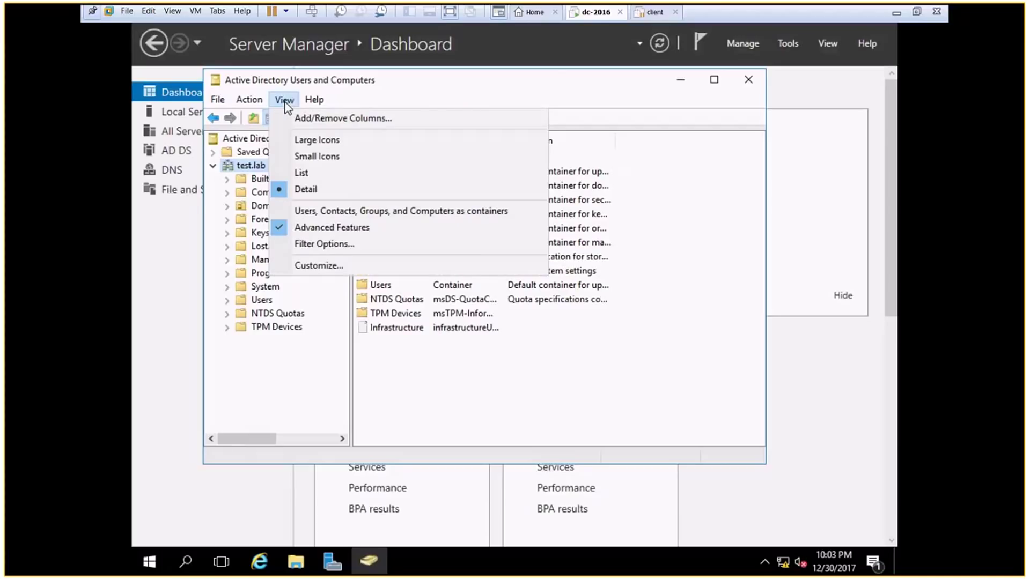
{"action": "left_click", "coordinate": [300, 227]}
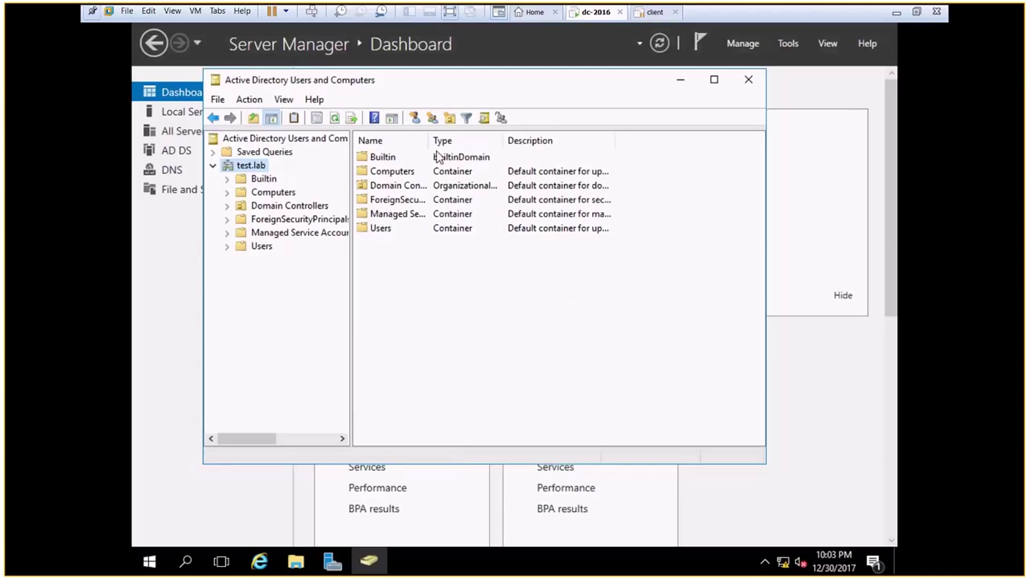
Step: Create an organizational unit named IT using the New Organizational Unit toolbar icon
{"action": "left_click", "coordinate": [449, 119]}
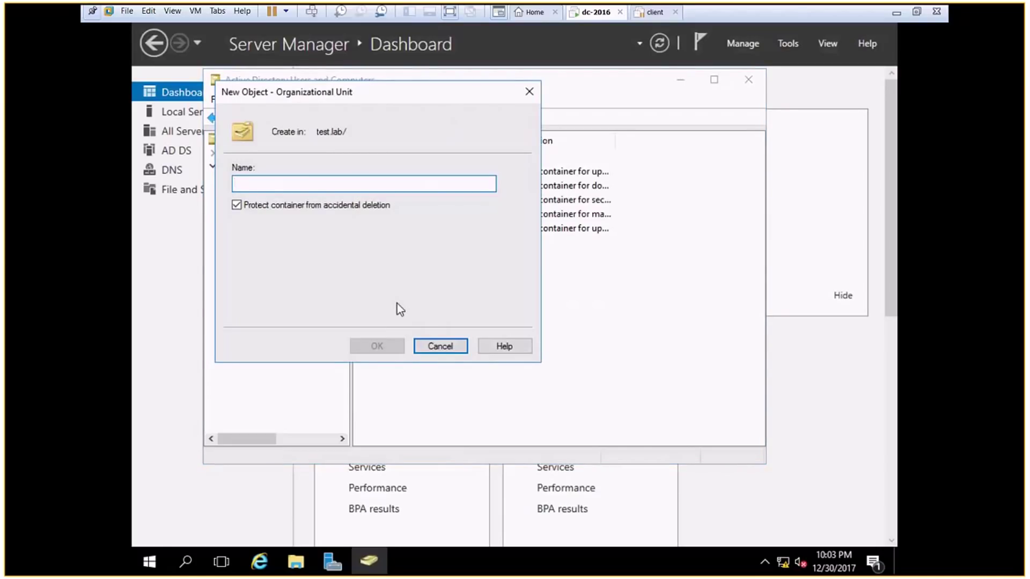
{"action": "type", "text": "IT"}
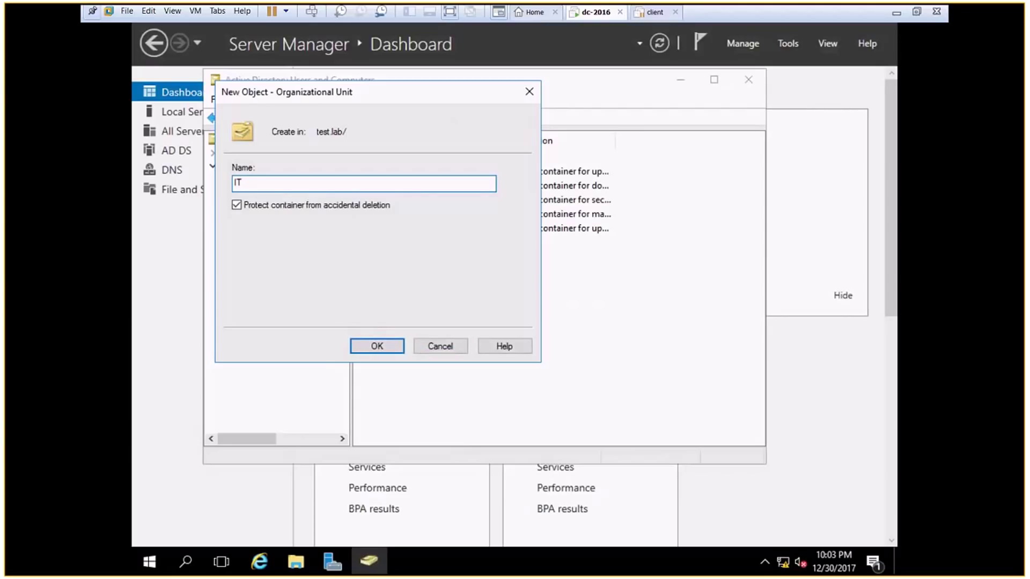
{"action": "left_click", "coordinate": [370, 348]}
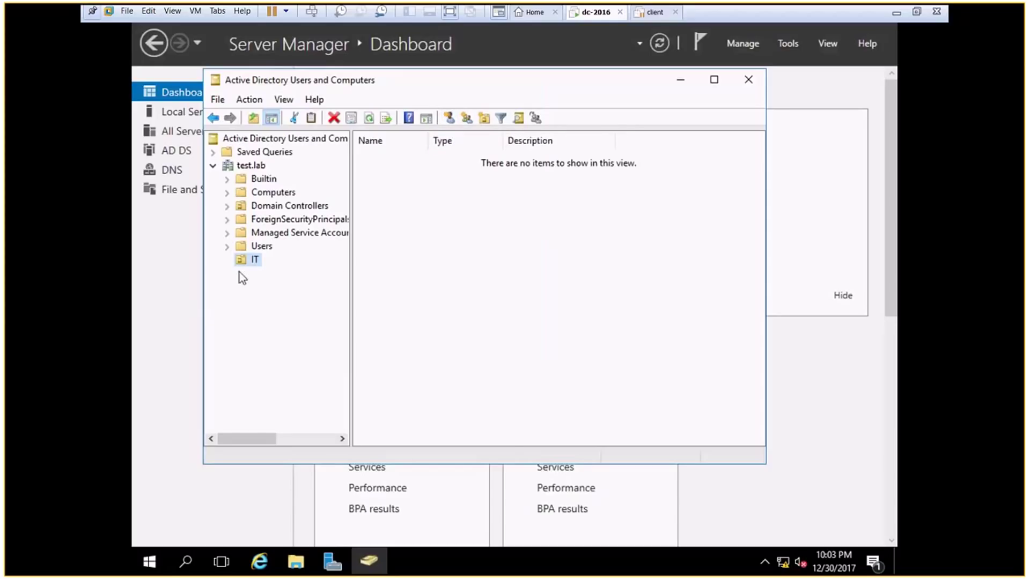
Step: Start a new user in the IT OU with first name Mike and logon name mike
{"action": "right_click", "coordinate": [244, 257]}
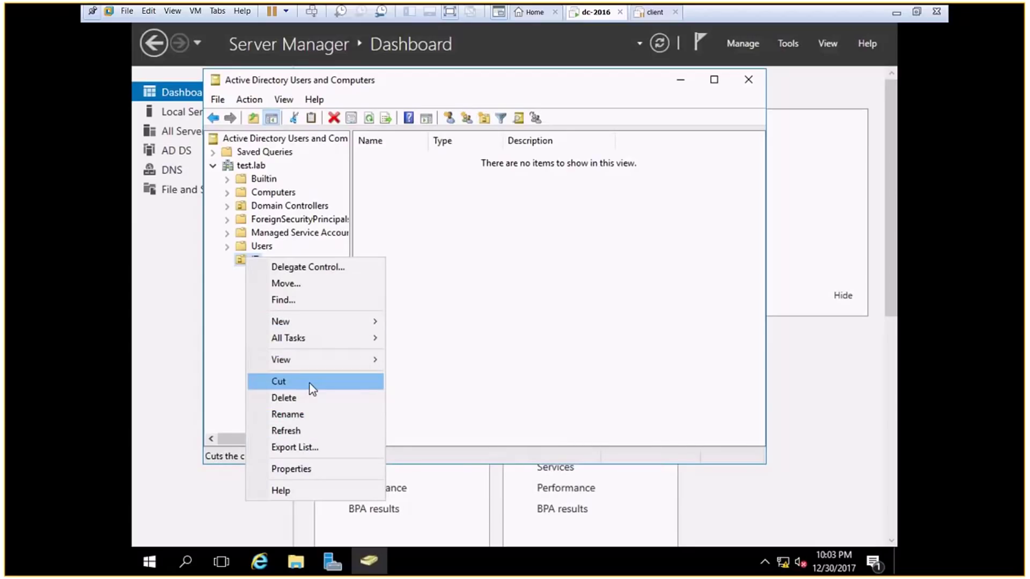
{"action": "mouse_move", "coordinate": [310, 325]}
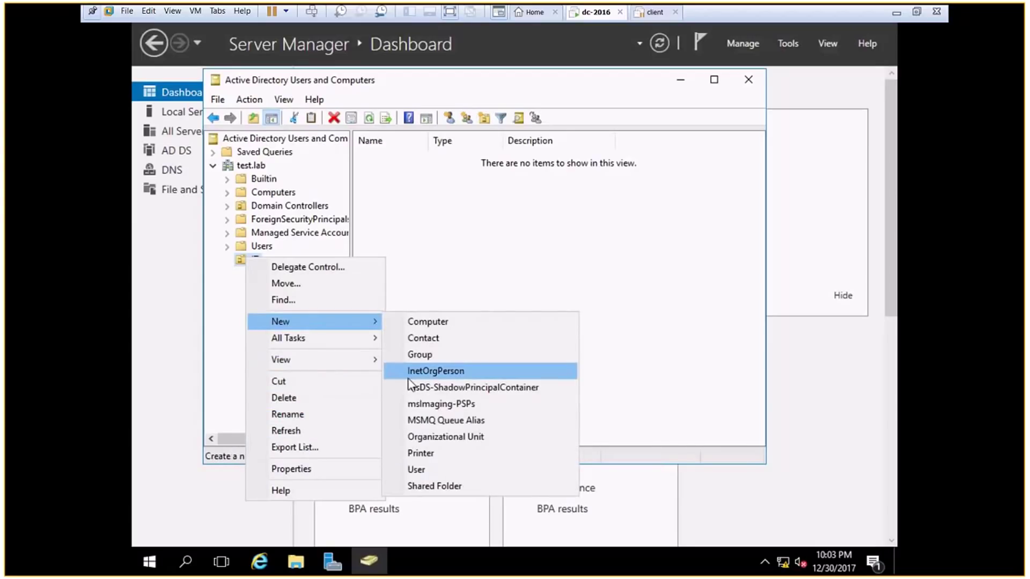
{"action": "left_click", "coordinate": [404, 473]}
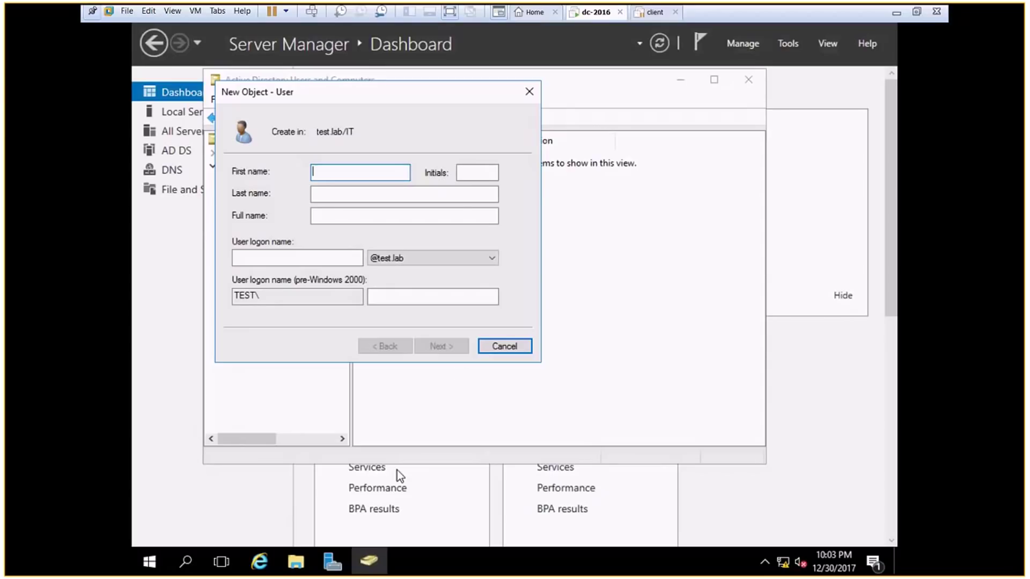
{"action": "type", "text": "Mike"}
{"action": "left_click", "coordinate": [253, 259]}
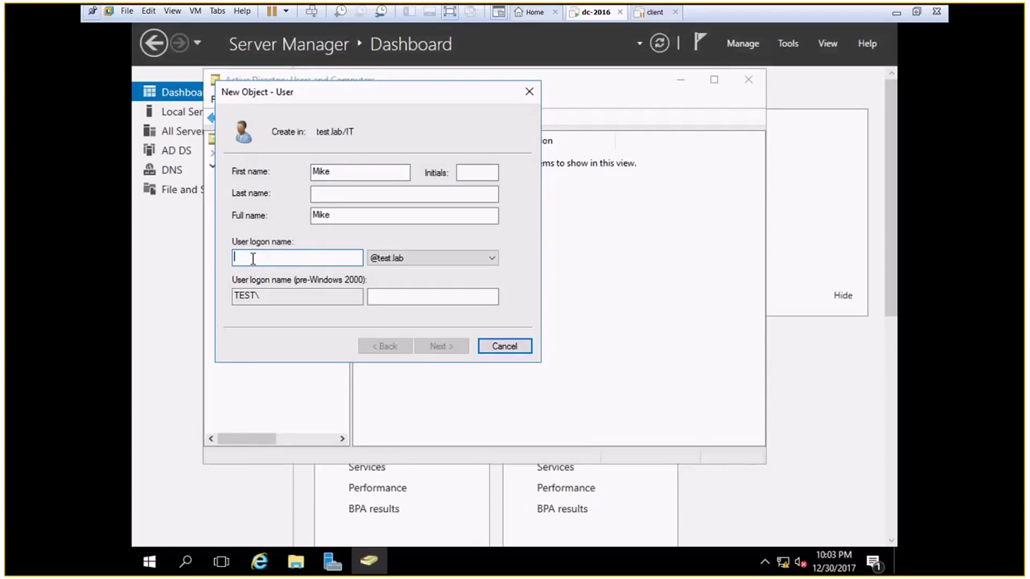
{"action": "type", "text": "mike"}
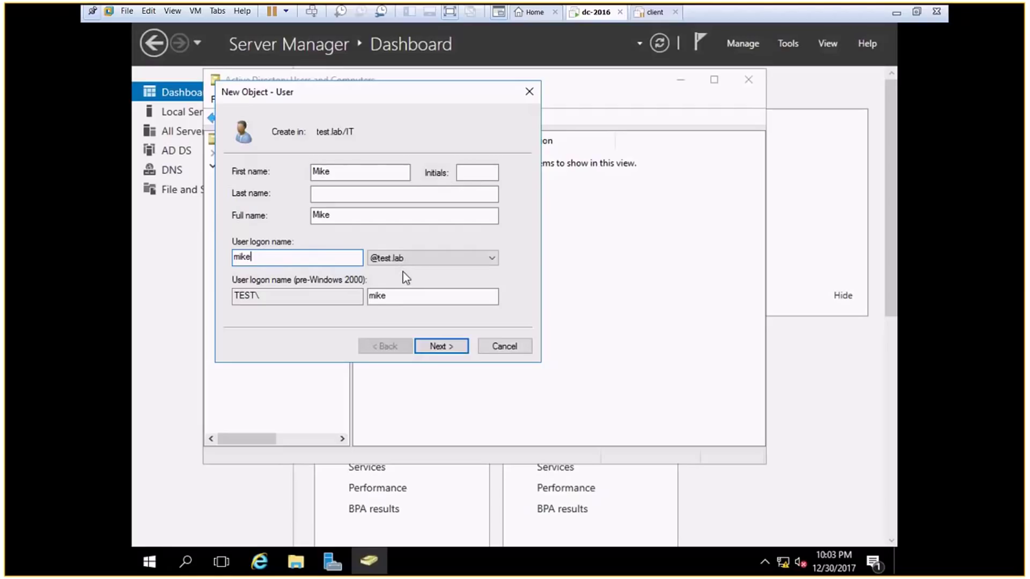
{"action": "double_click", "coordinate": [392, 296]}
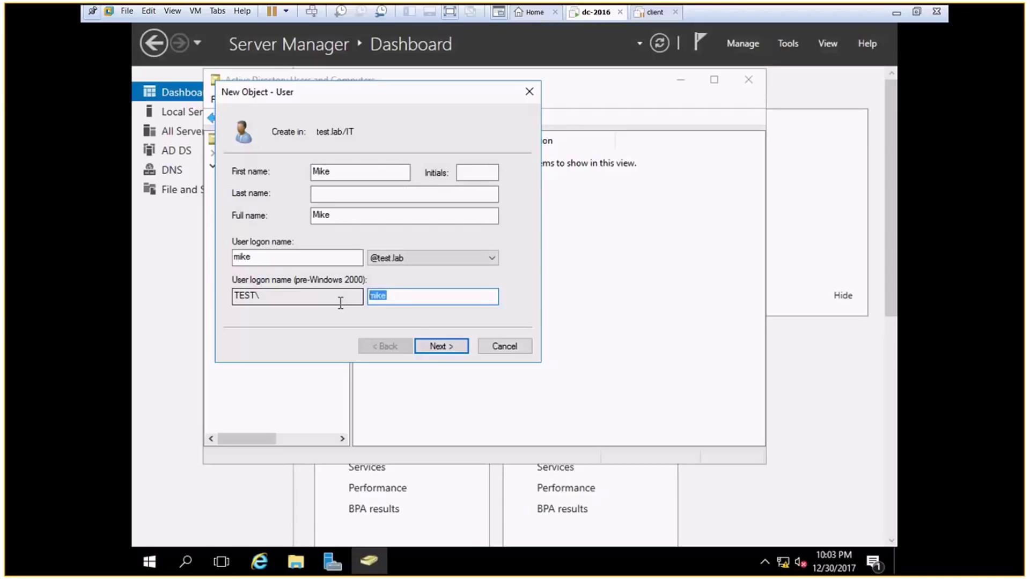
{"action": "left_click", "coordinate": [321, 197]}
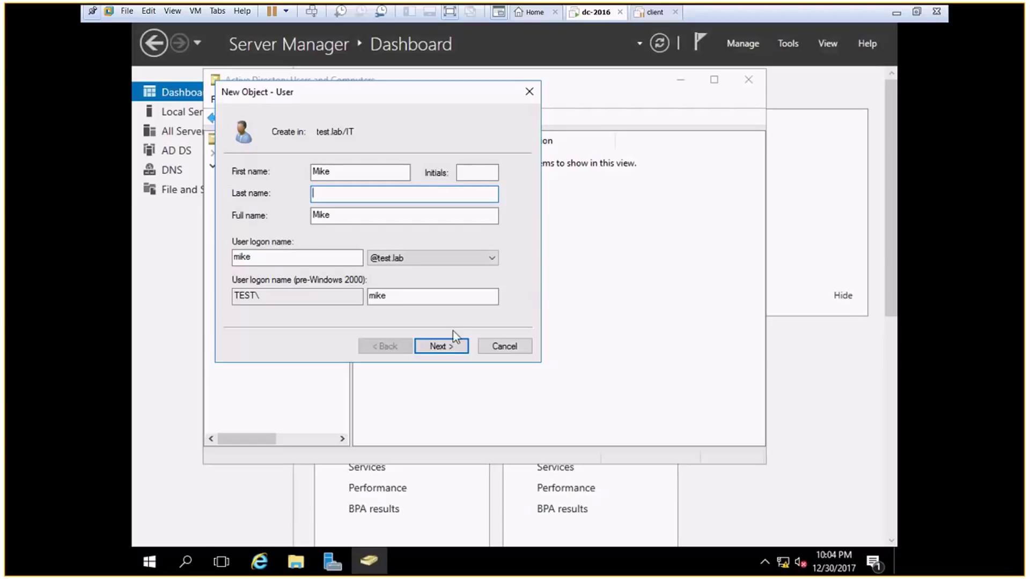
Step: Enter the account password for Mike and move to the Confirm password field
{"action": "left_click", "coordinate": [440, 344]}
{"action": "type", "text": "P"}
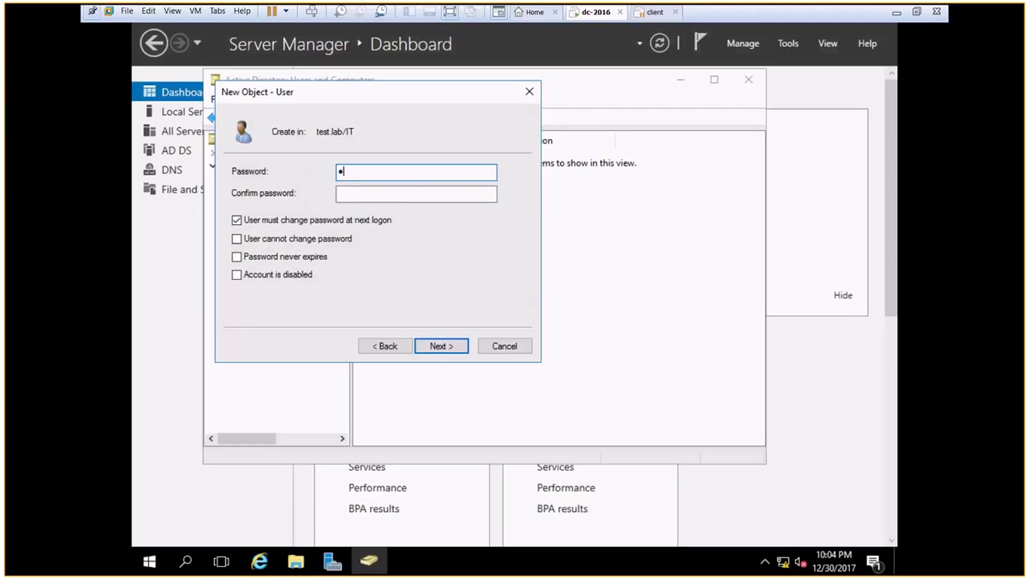
{"action": "type", "text": "assw0r"}
{"action": "key", "text": "Tab"}
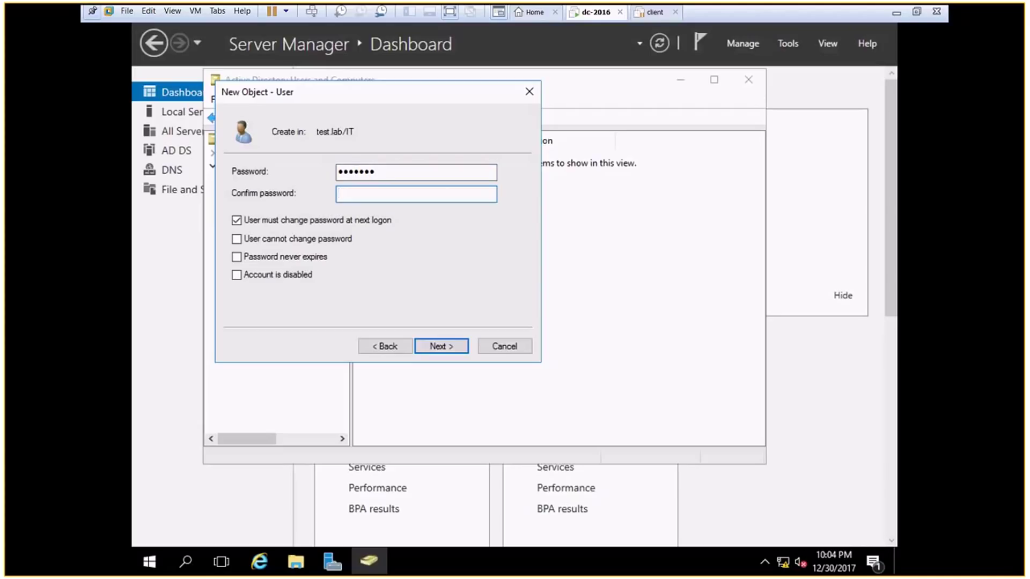
{"action": "type", "text": "Passw0r"}
Step: Finish creating Mike, then start a new IT user Ali with logon name ali
{"action": "left_click", "coordinate": [437, 345]}
{"action": "left_click", "coordinate": [439, 348]}
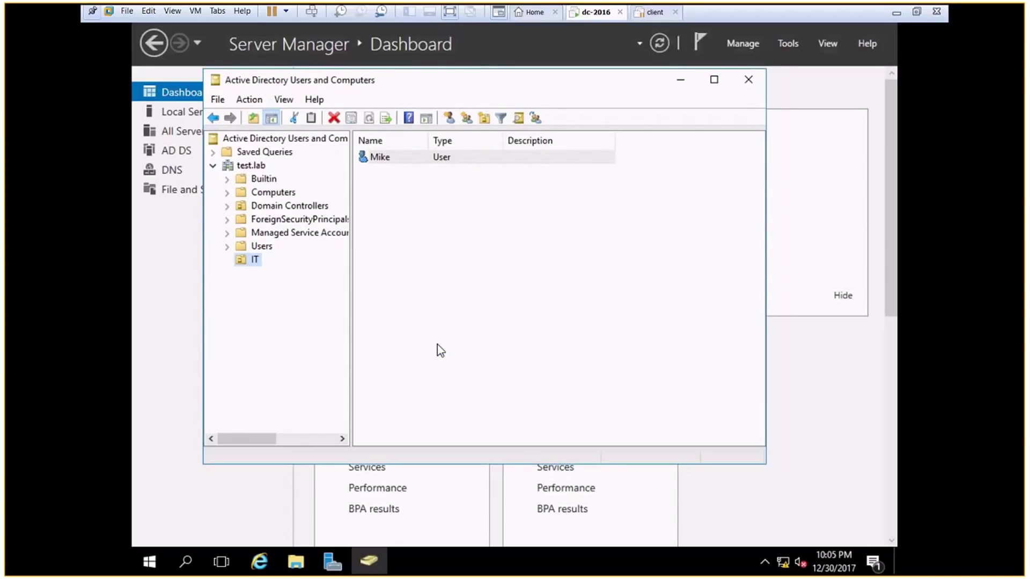
{"action": "left_click", "coordinate": [451, 119]}
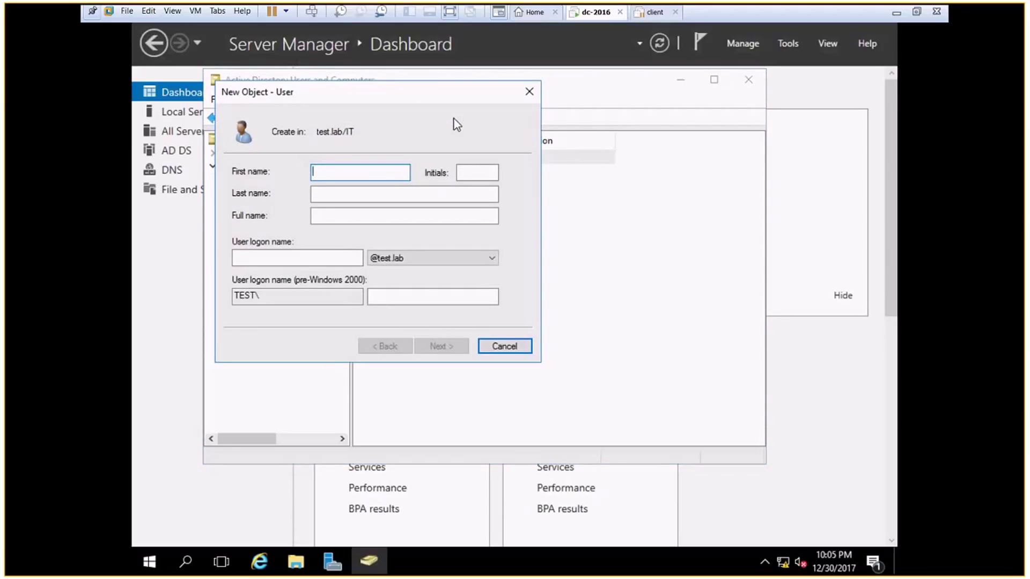
{"action": "type", "text": "Ali"}
{"action": "key", "text": "Tab"}
{"action": "key", "text": "Tab"}
{"action": "key", "text": "Tab"}
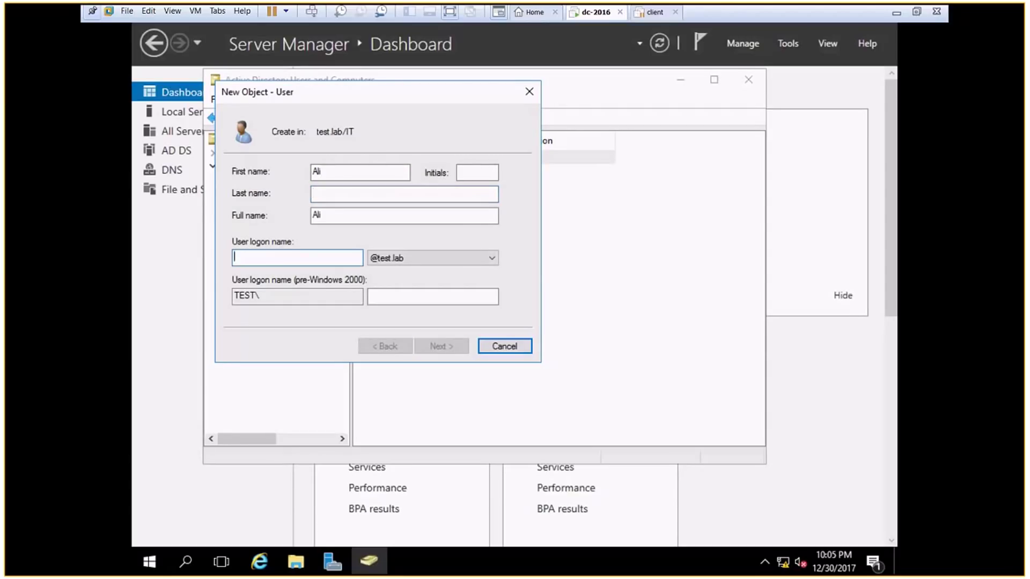
{"action": "type", "text": "ali"}
Step: Set and confirm Ali's password and finish creating the account
{"action": "key", "text": "Return"}
{"action": "type", "text": "Test123"}
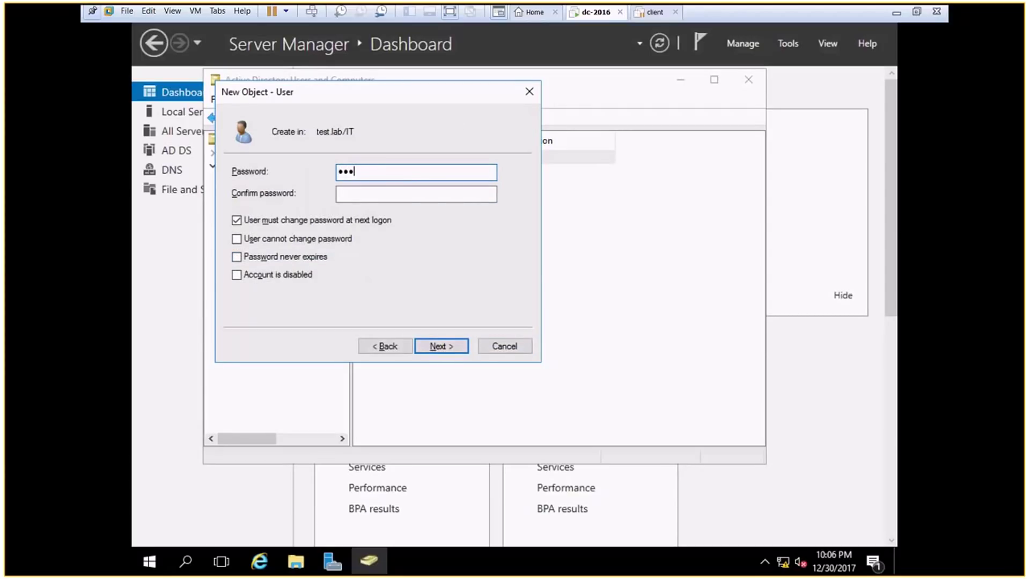
{"action": "key", "text": "Tab"}
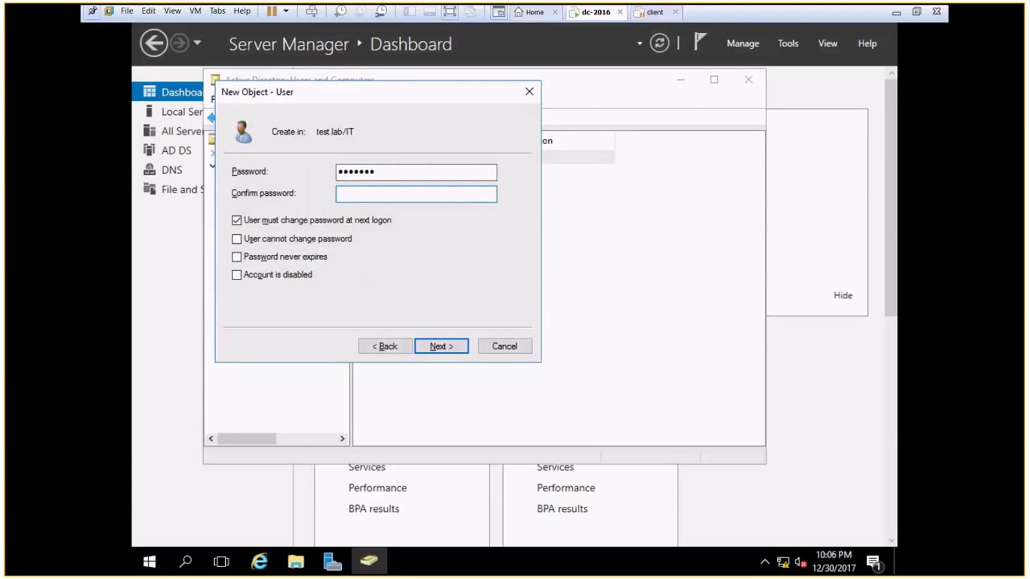
{"action": "type", "text": "Test123"}
{"action": "key", "text": "Return"}
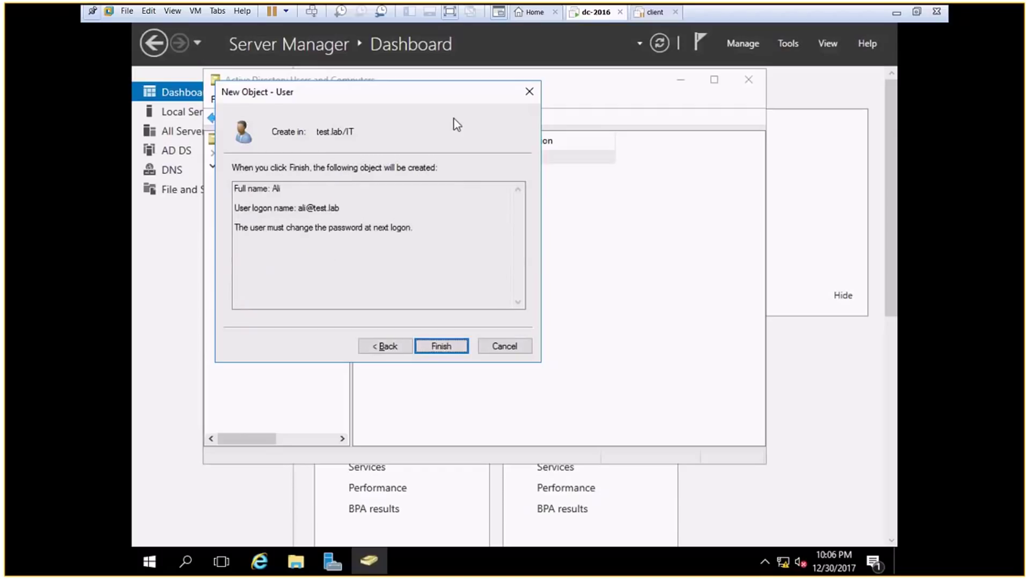
{"action": "key", "text": "Return"}
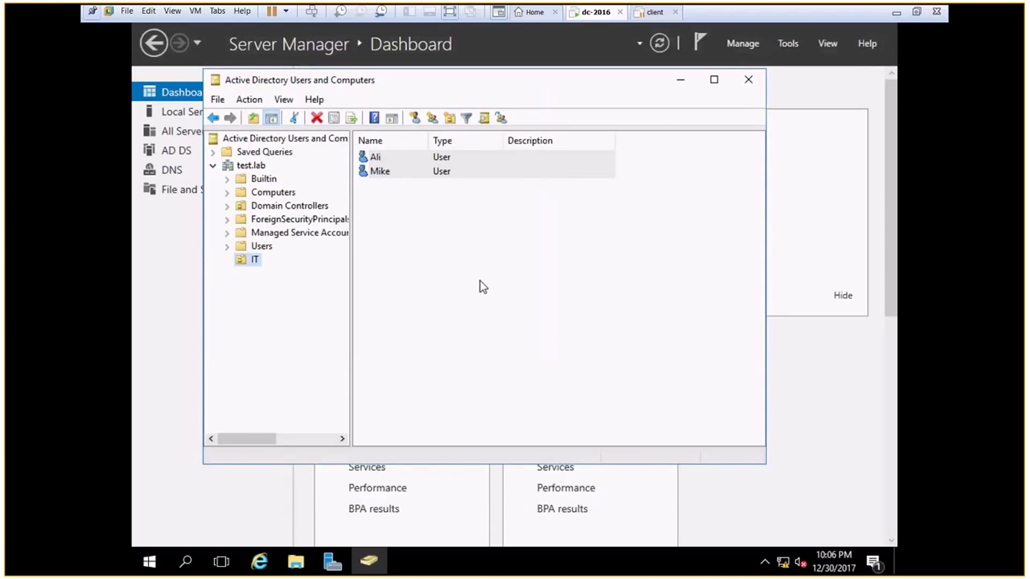
{"action": "left_click", "coordinate": [480, 281]}
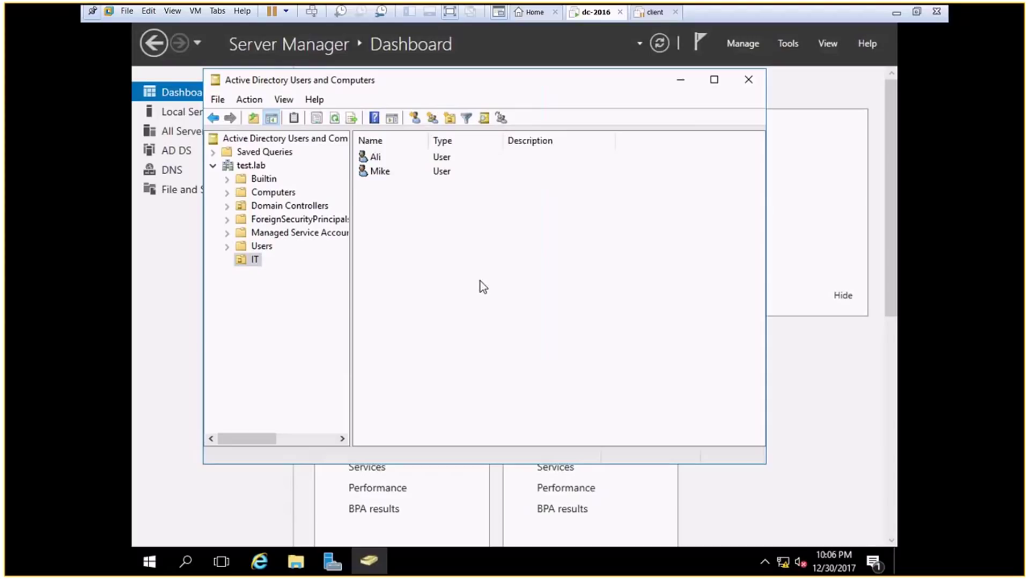